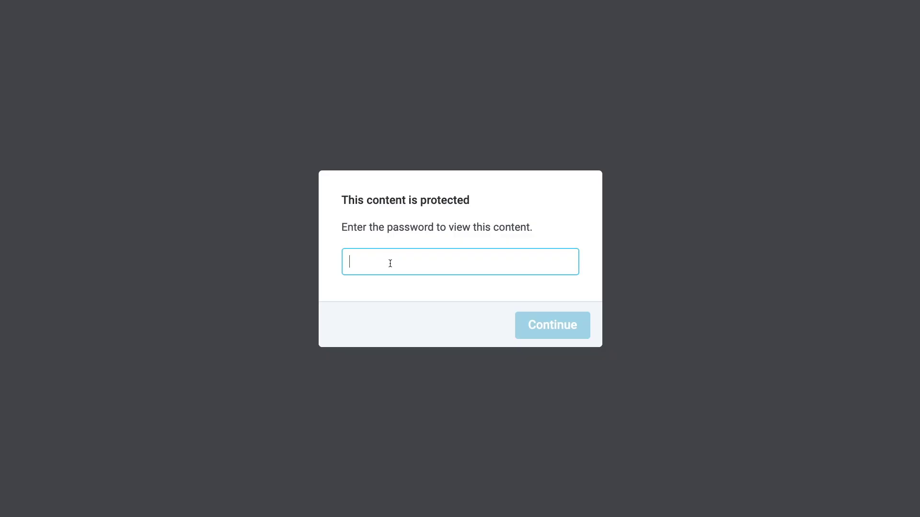
text(*****)
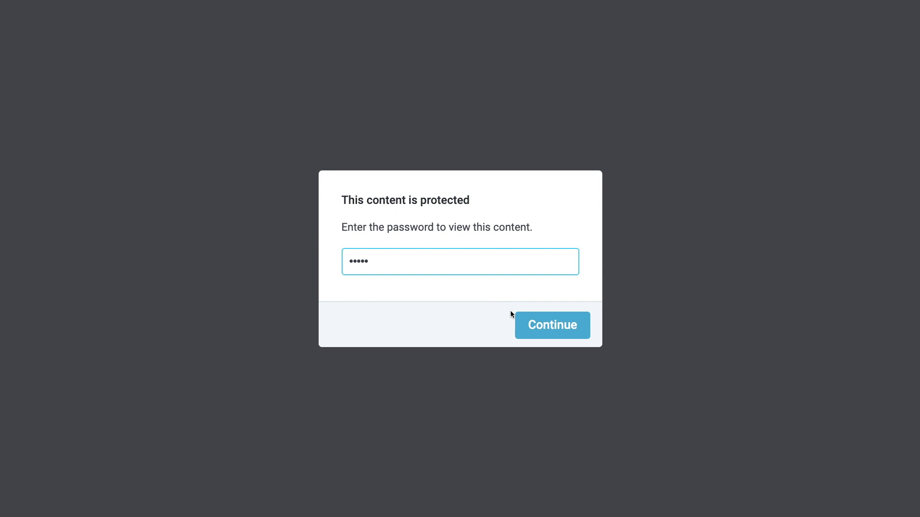
Unlock the password-protected presentation and view its Business Sustainability slide
click(554, 326)
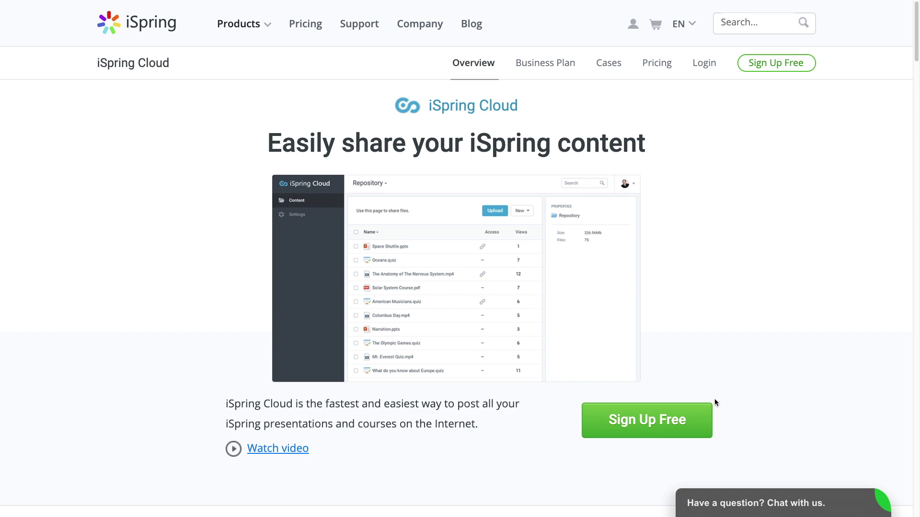
Sign in to the iSpring Cloud account with 'stay signed in' checked
click(655, 421)
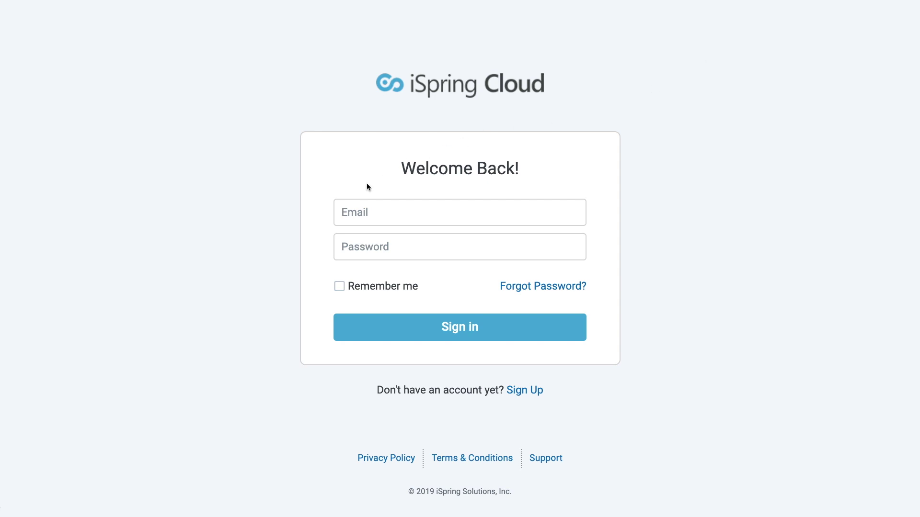
click(366, 212)
key(Tab)
text(••••••)
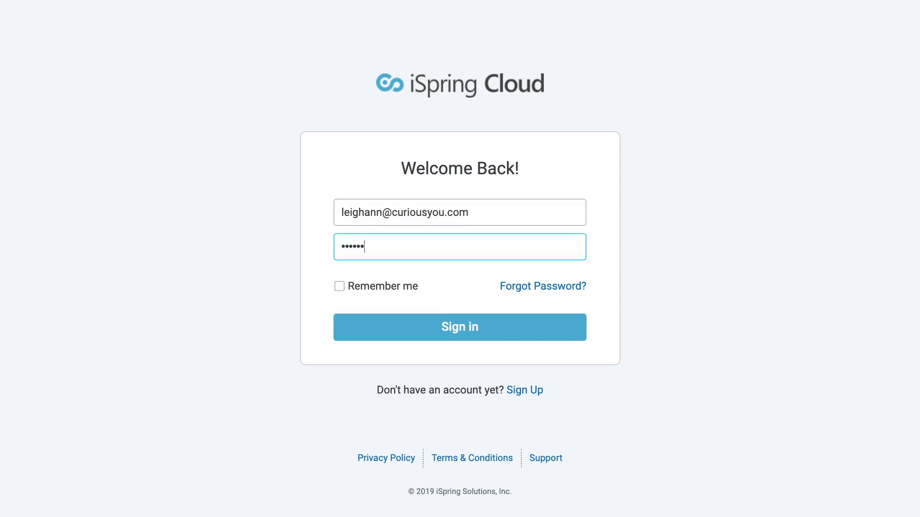
click(339, 286)
click(432, 329)
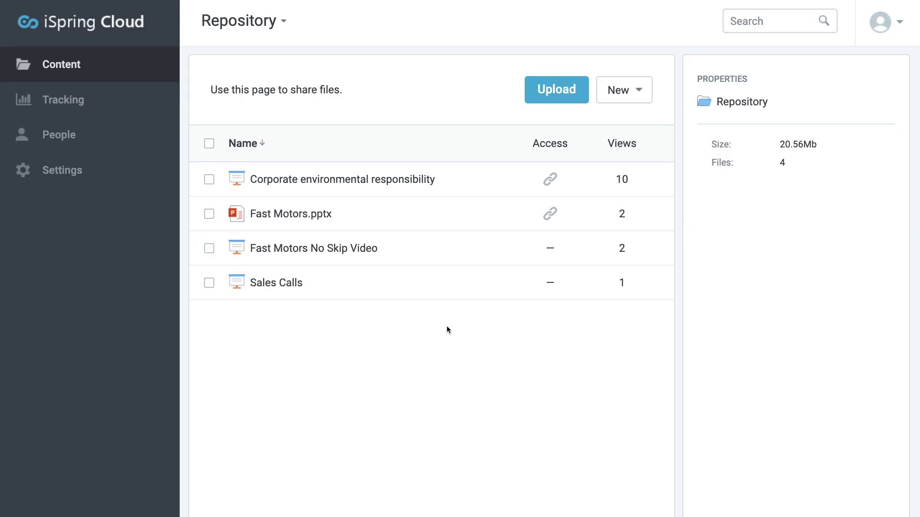
Upload Business Sustainability.pptx to the Repository and open its sharing settings
click(569, 98)
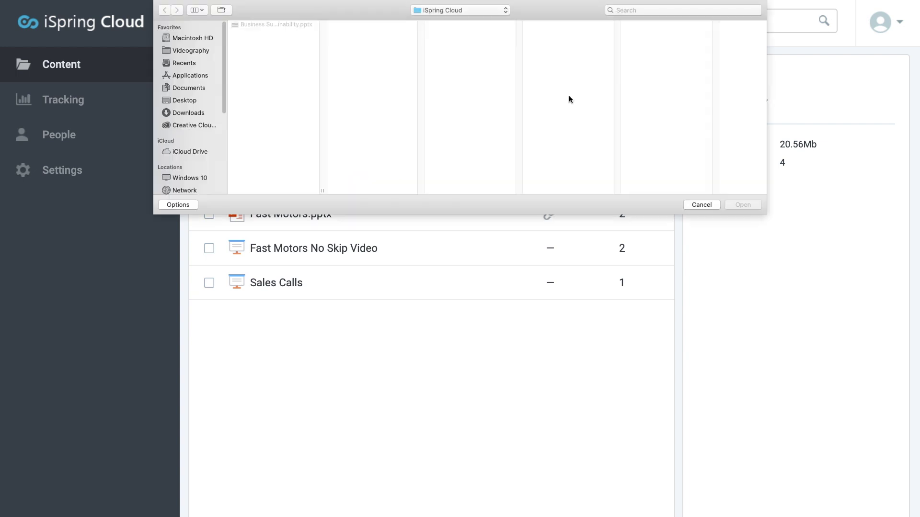
click(303, 25)
click(733, 204)
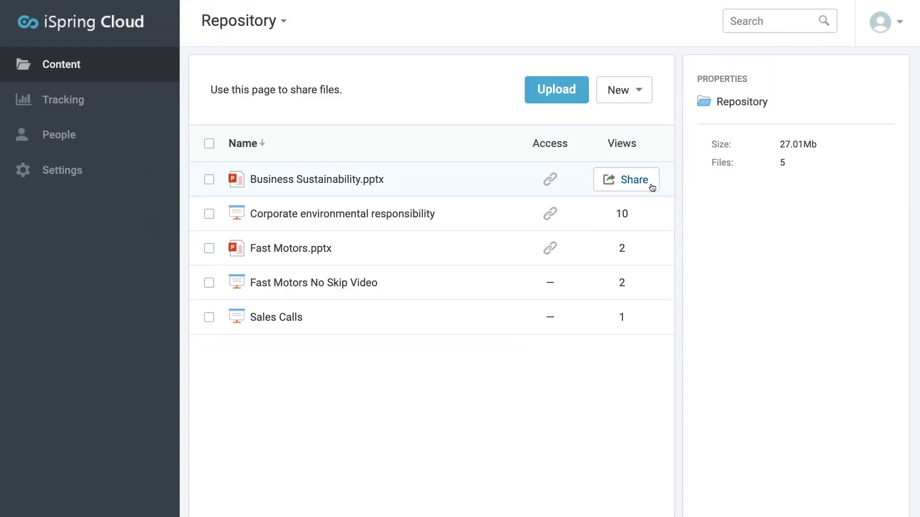
click(638, 182)
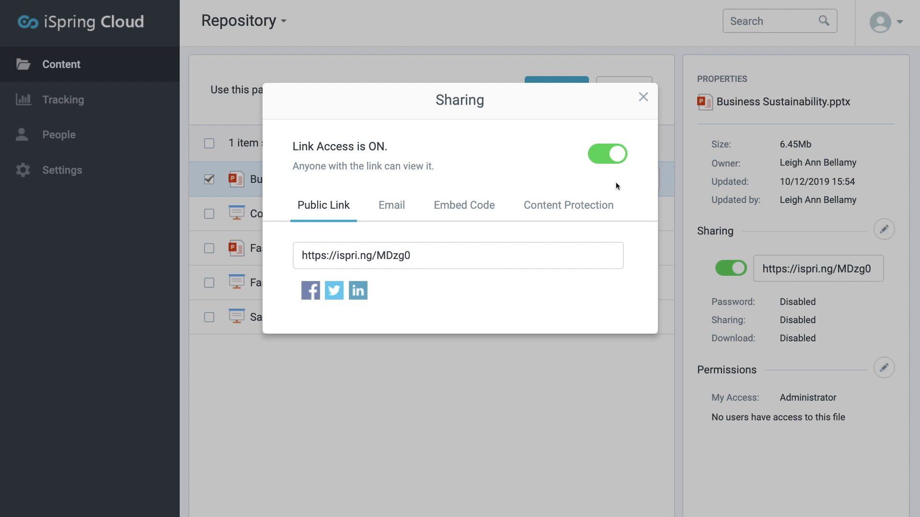
Turn on password protection for Business Sustainability.pptx and save a viewing password
click(596, 204)
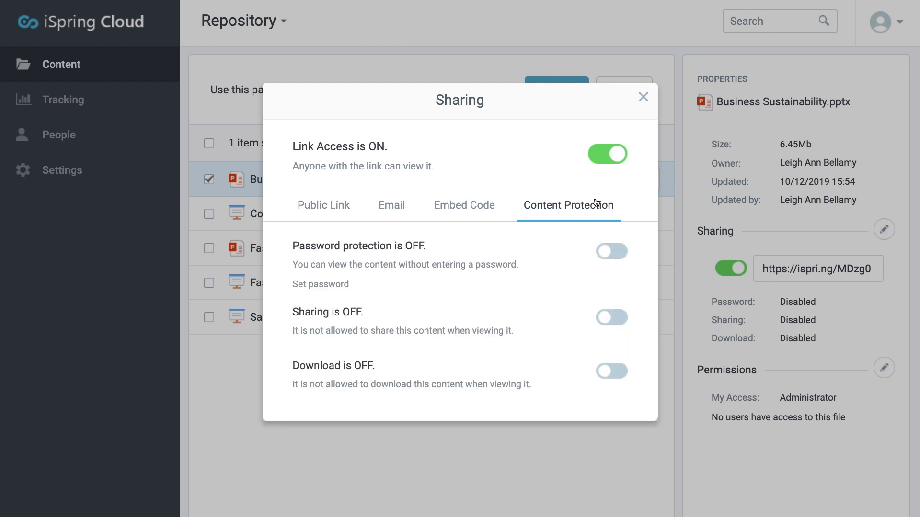
click(607, 251)
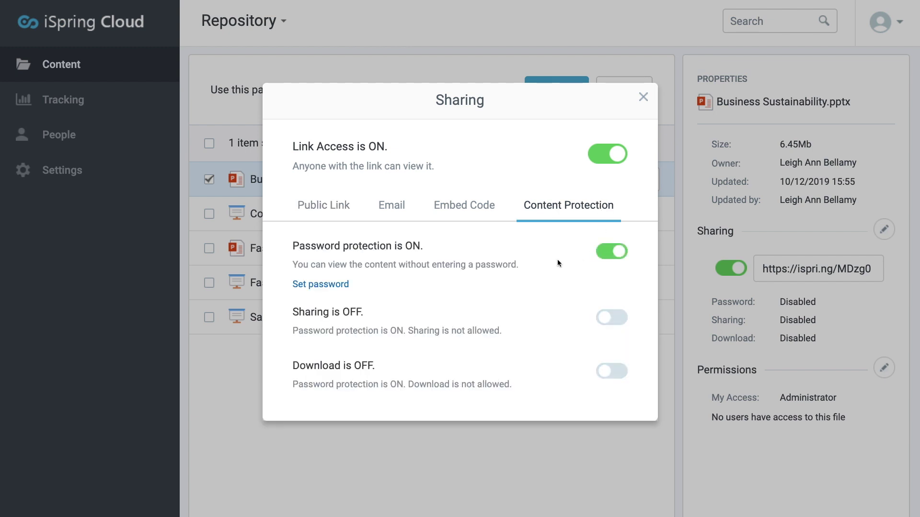
click(325, 284)
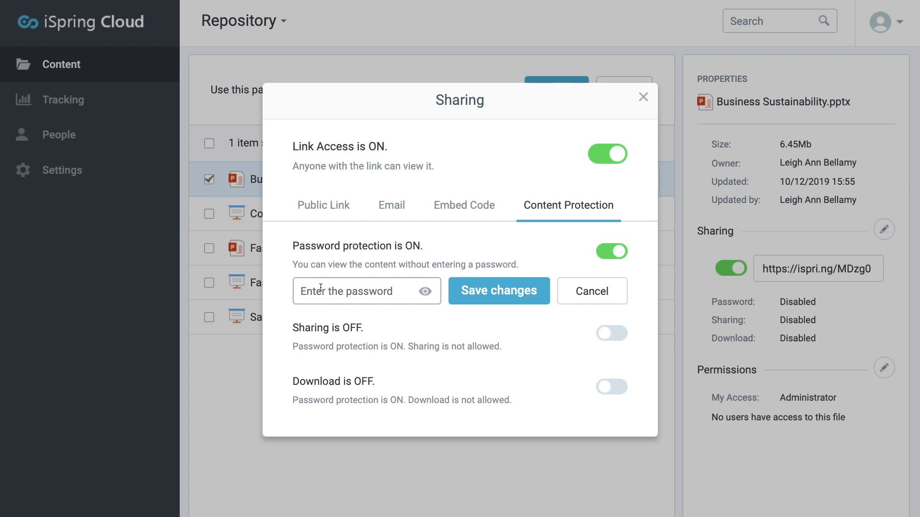
click(321, 288)
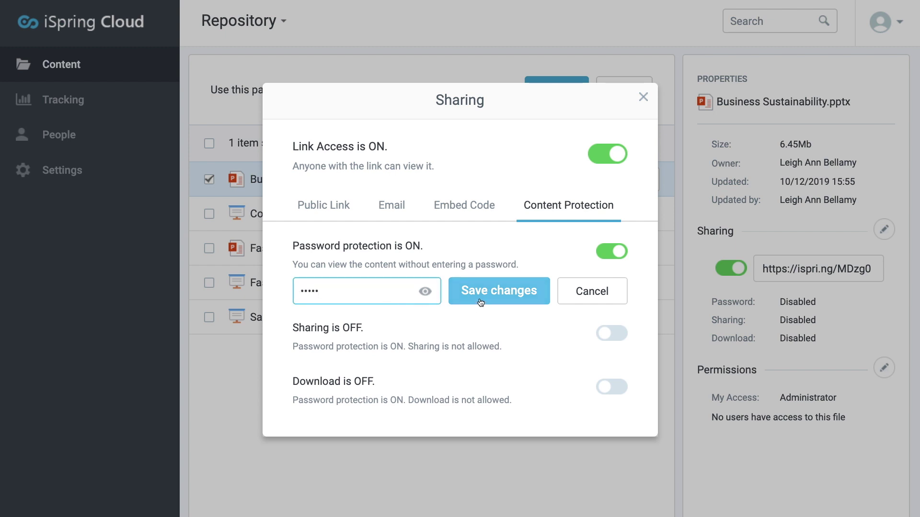
click(480, 298)
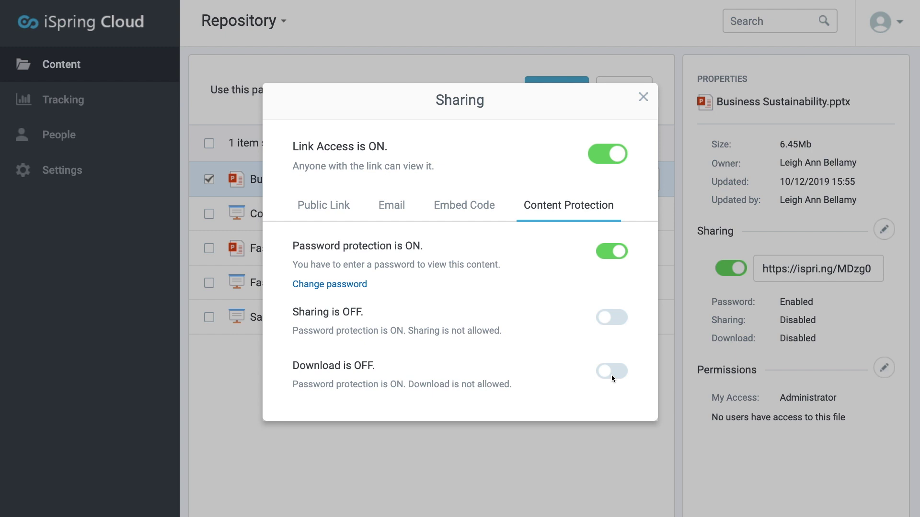
Review the Public Link, Email and Embed Code sharing options
click(331, 206)
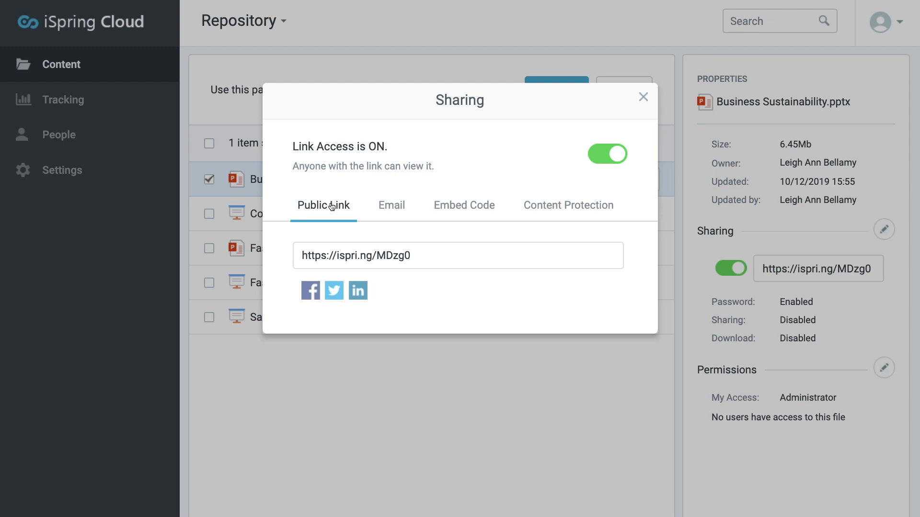
click(395, 206)
click(342, 253)
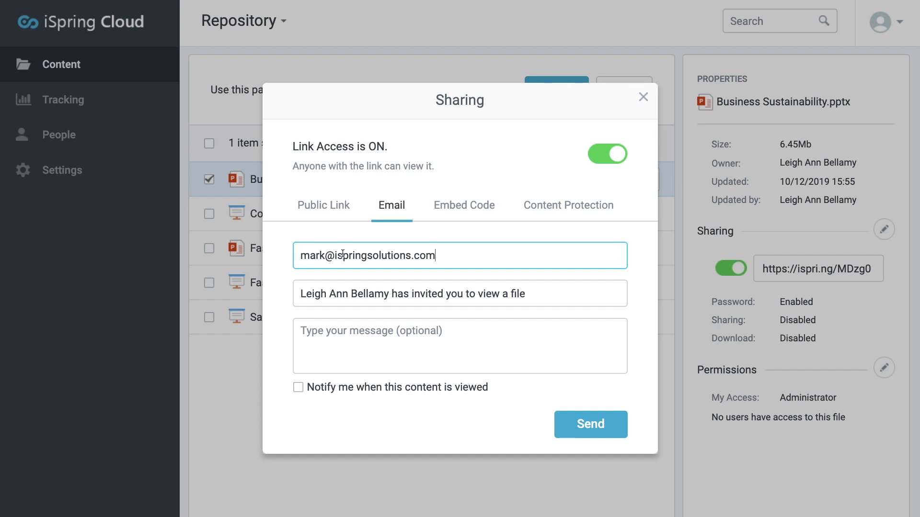
key(Tab)
key(Tab)
text(Check this out!)
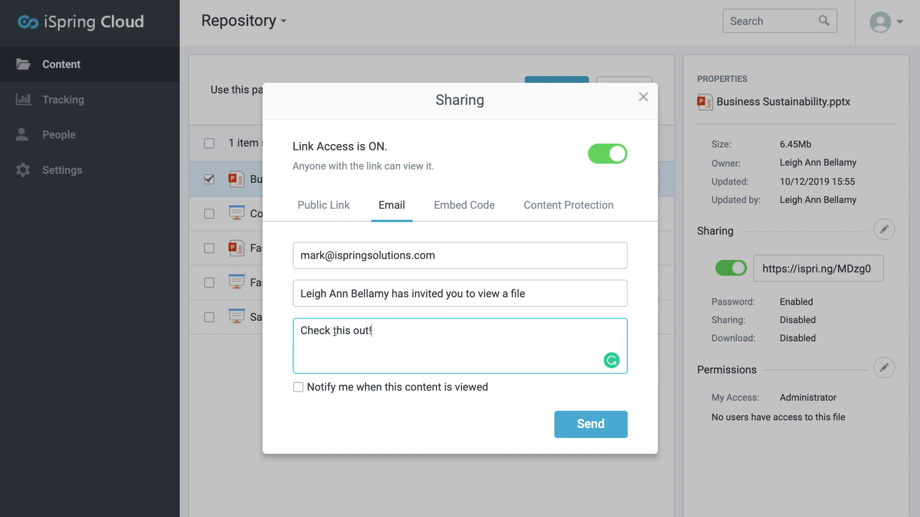
click(479, 215)
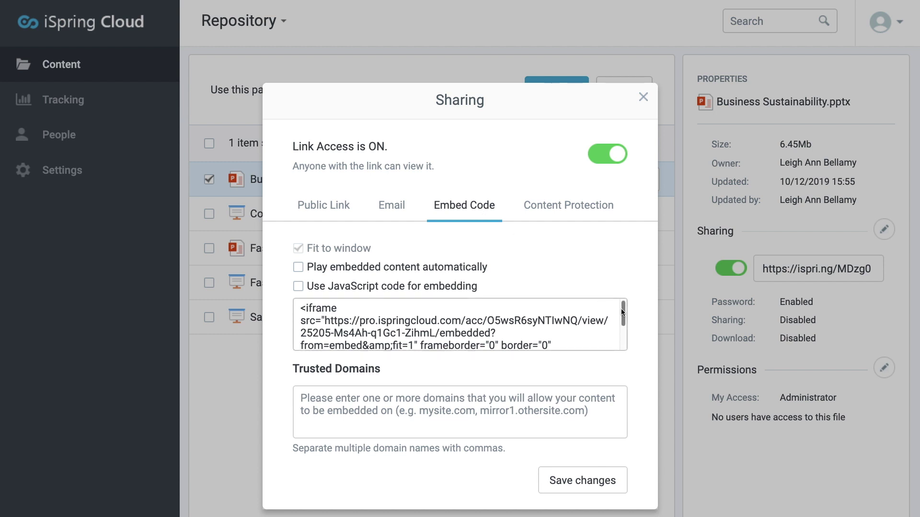
mouse_move(623, 316)
mouse_down()
mouse_move(620, 341)
mouse_move(624, 301)
mouse_up()
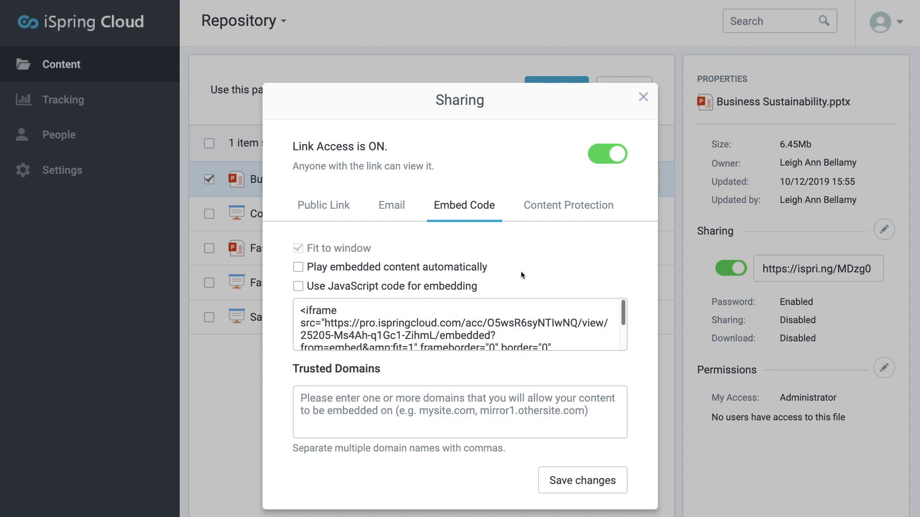
Copy the presentation's public link and close the Sharing dialog
click(351, 212)
click(363, 255)
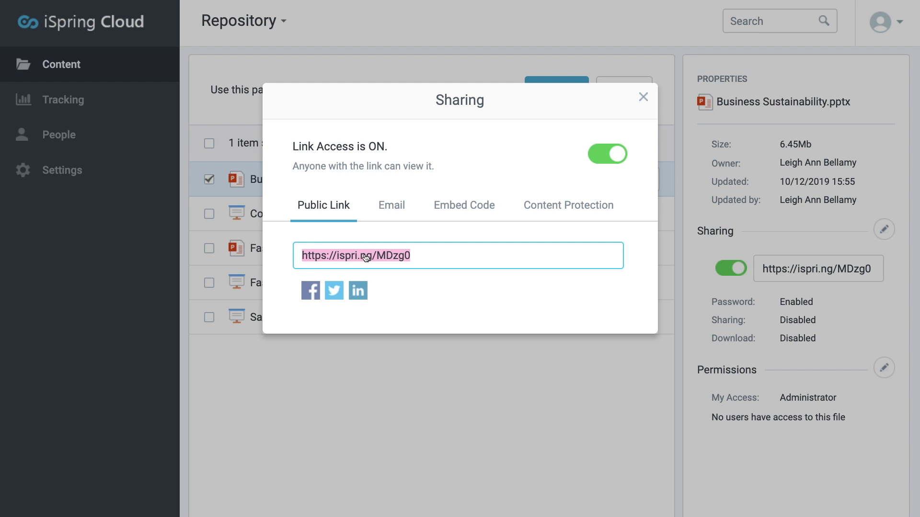
right_click(365, 256)
click(383, 274)
click(642, 98)
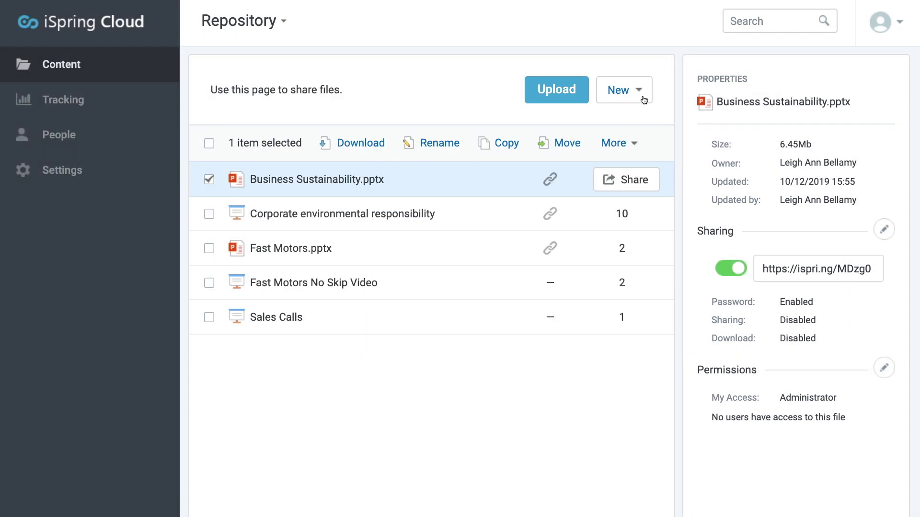
click(883, 24)
Sign out and unlock the protected presentation with its password
click(820, 164)
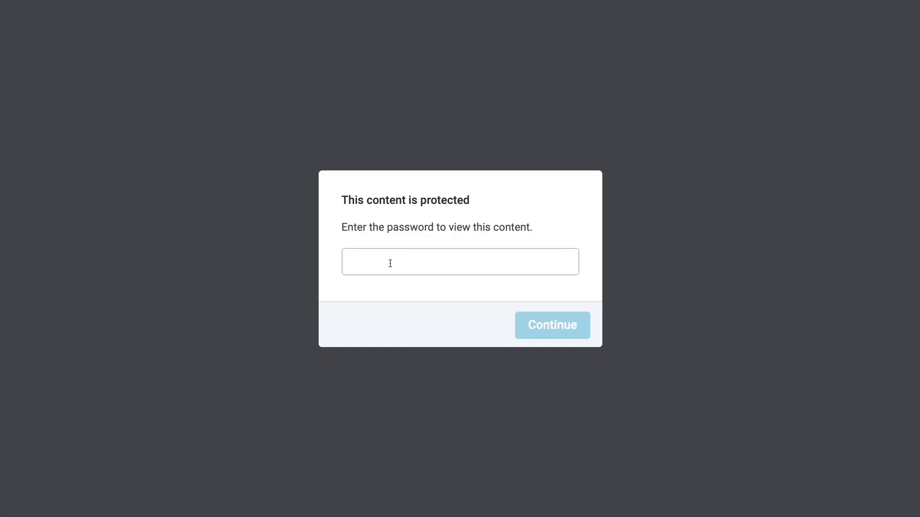
click(390, 263)
text(******)
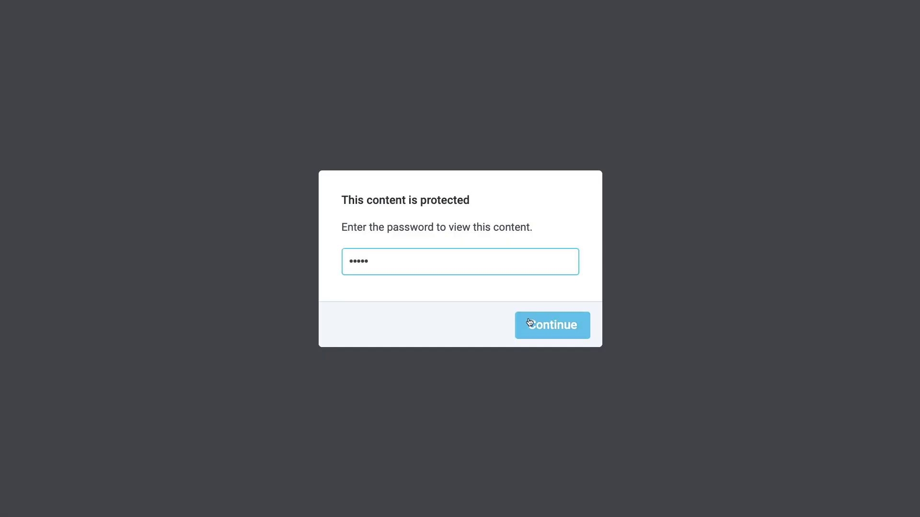
click(556, 327)
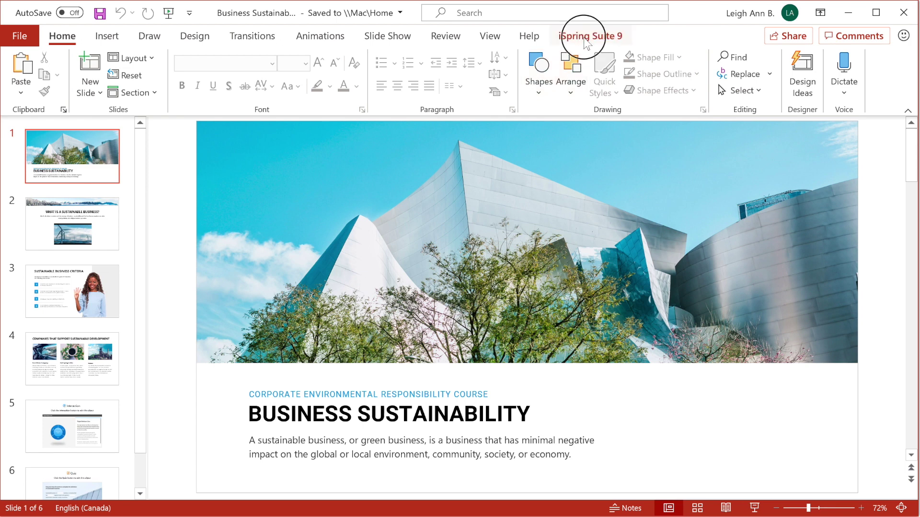
Open iSpring Suite 9's Publish dialog with iSpring Cloud as the destination
click(584, 39)
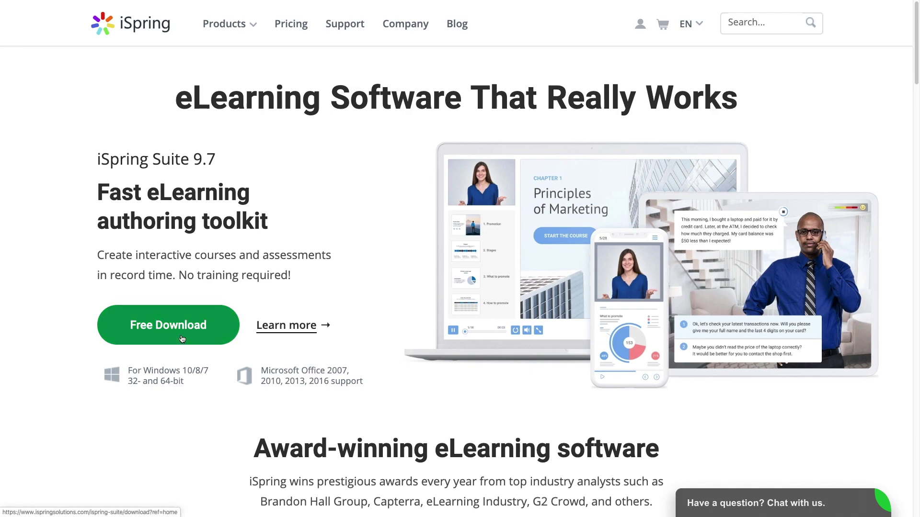
click(181, 340)
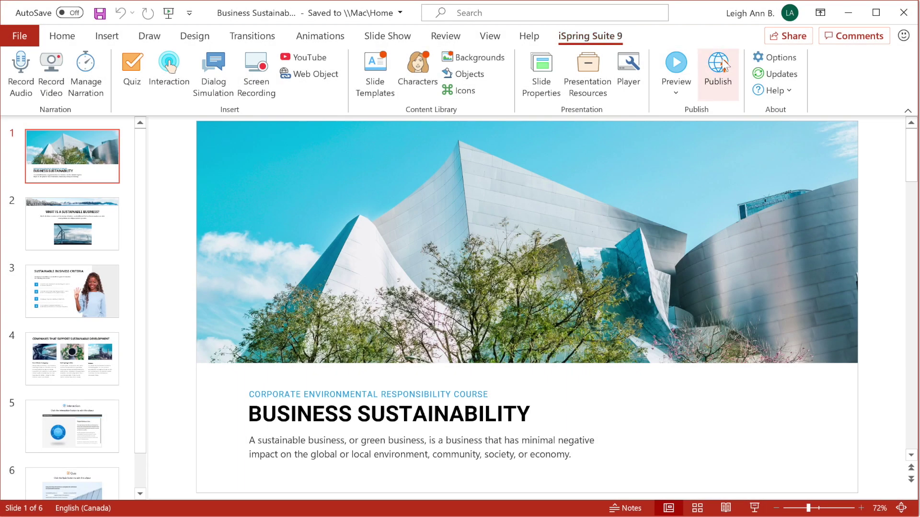
click(722, 65)
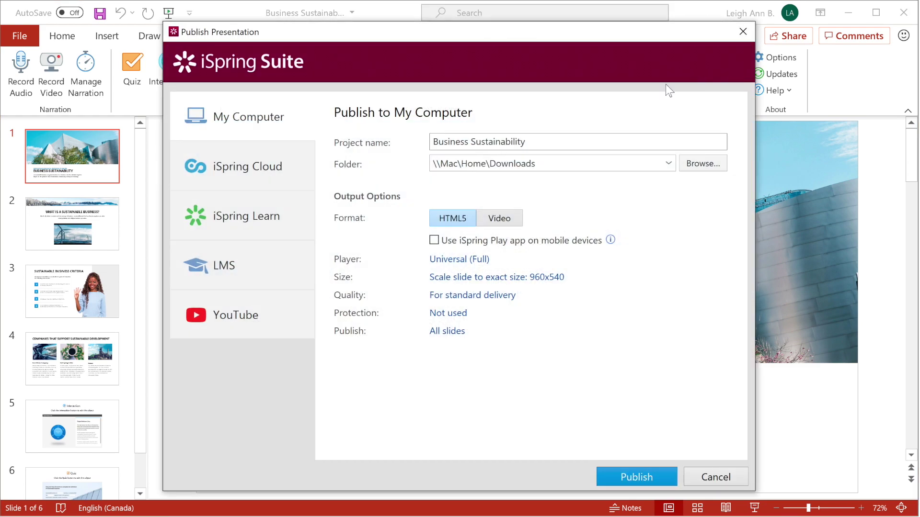
click(258, 170)
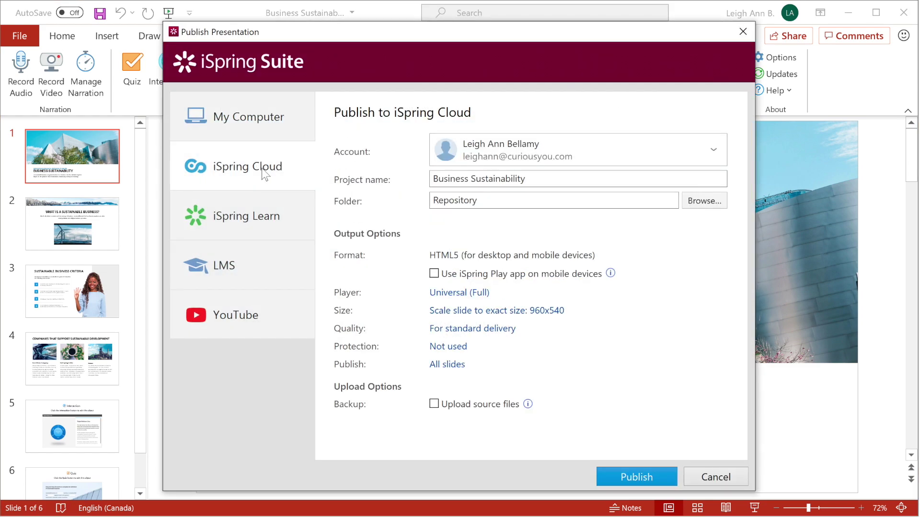
Add the small iSpring logo watermark bottom-right, 50% transparent, linking to ispringsolutions.com
click(453, 345)
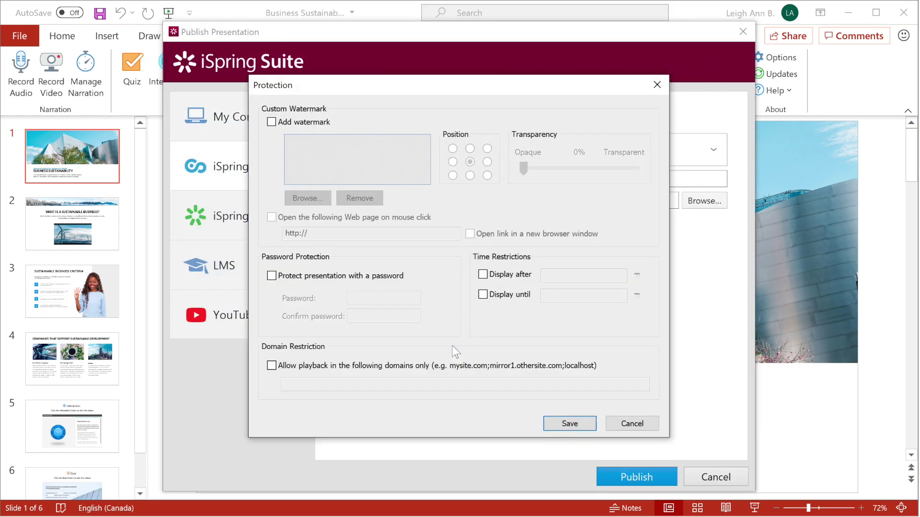
click(270, 122)
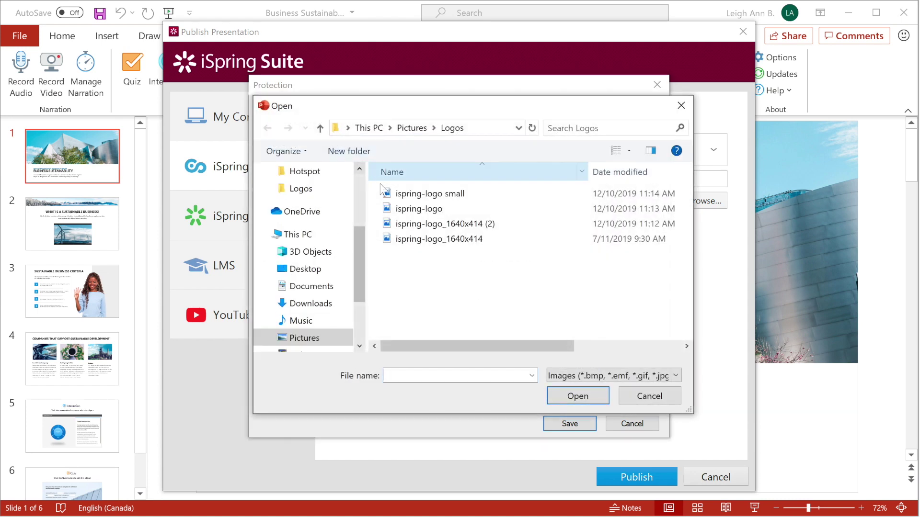
click(402, 194)
click(577, 396)
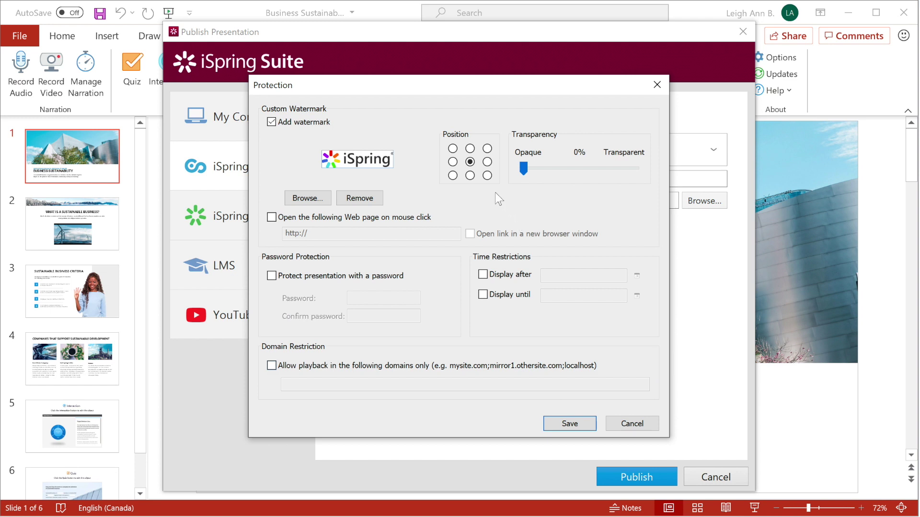
click(488, 175)
drag(523, 168, 579, 169)
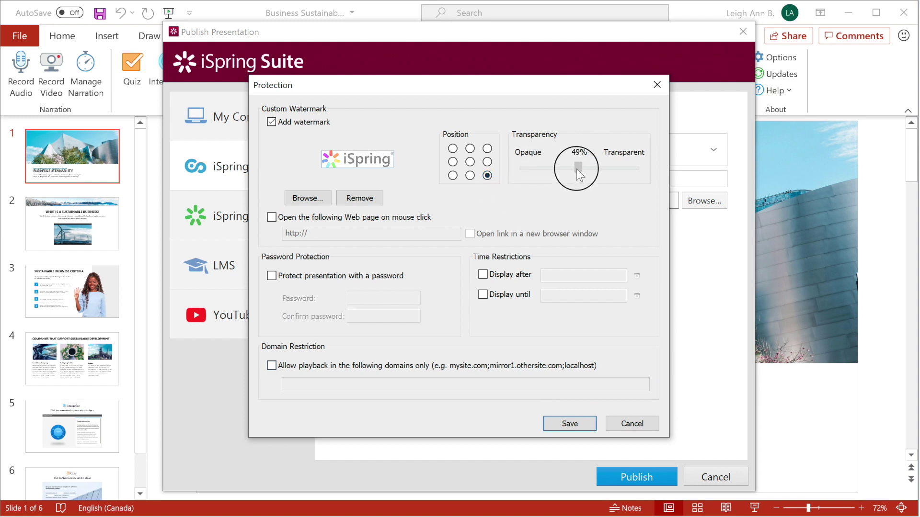
click(272, 217)
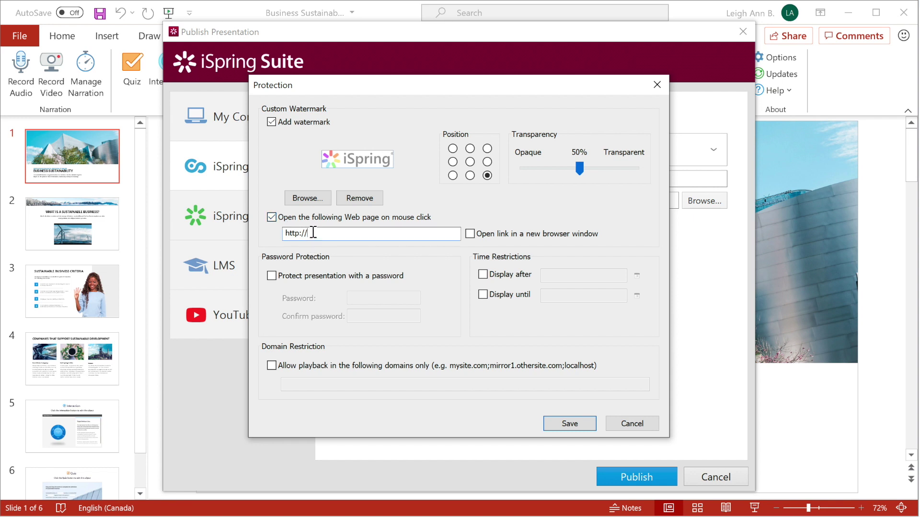
text(ispringsolutions.com)
Enable 'Protect presentation with a password' and start entering the password
click(271, 275)
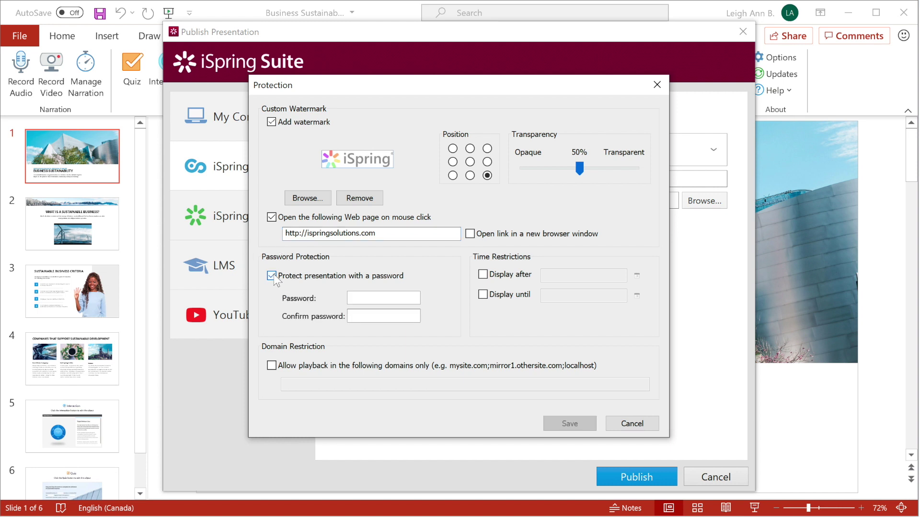
click(353, 298)
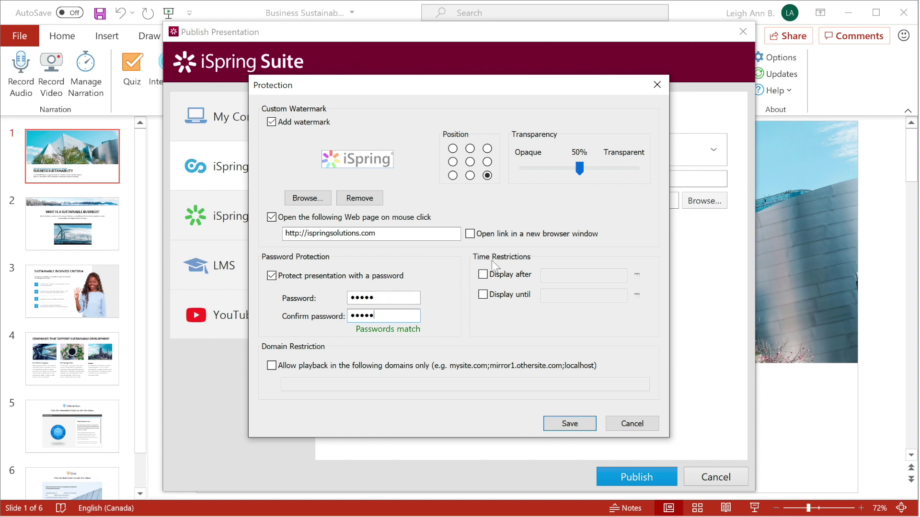
Limit viewing to 12/10–12/24/2019, publish to iSpring Cloud, and view the course
click(482, 274)
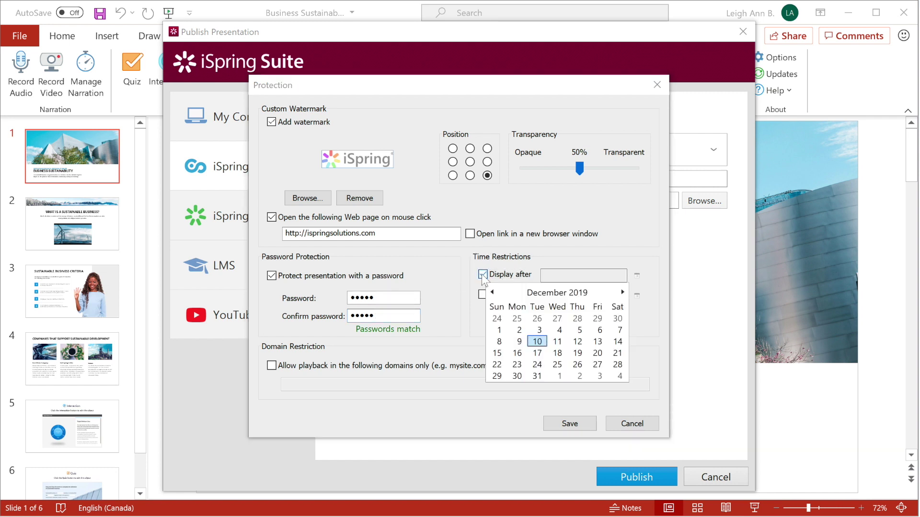
click(538, 342)
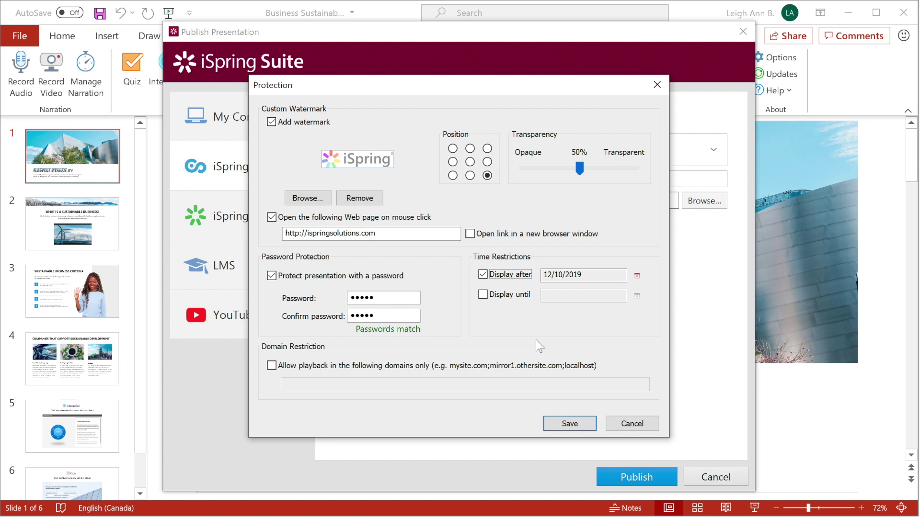
click(482, 294)
click(535, 383)
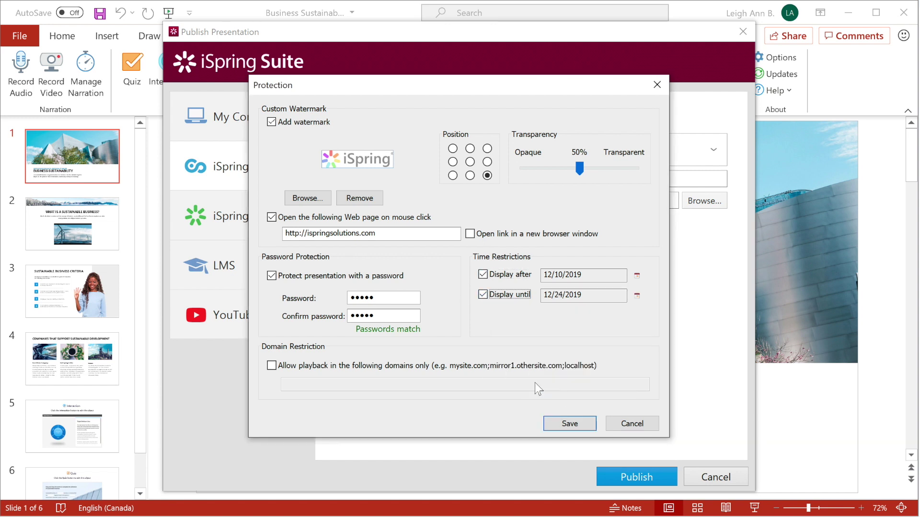
click(566, 424)
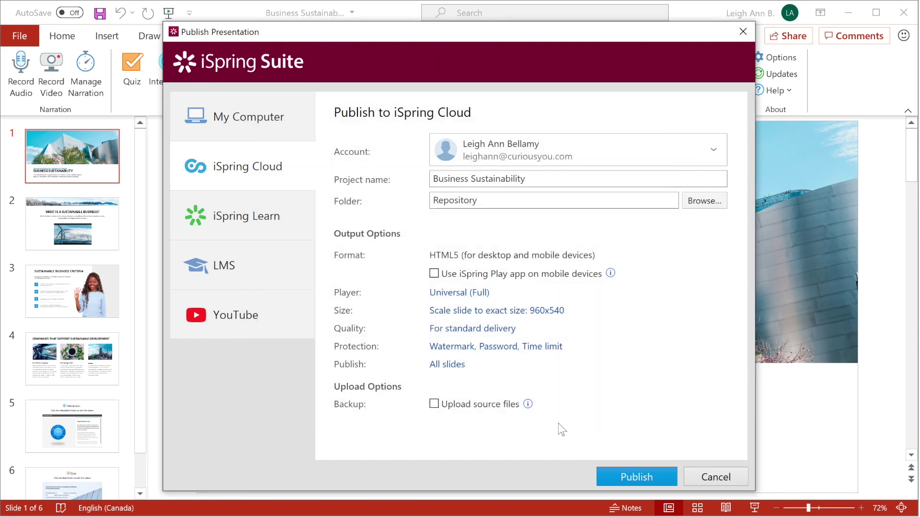
click(616, 474)
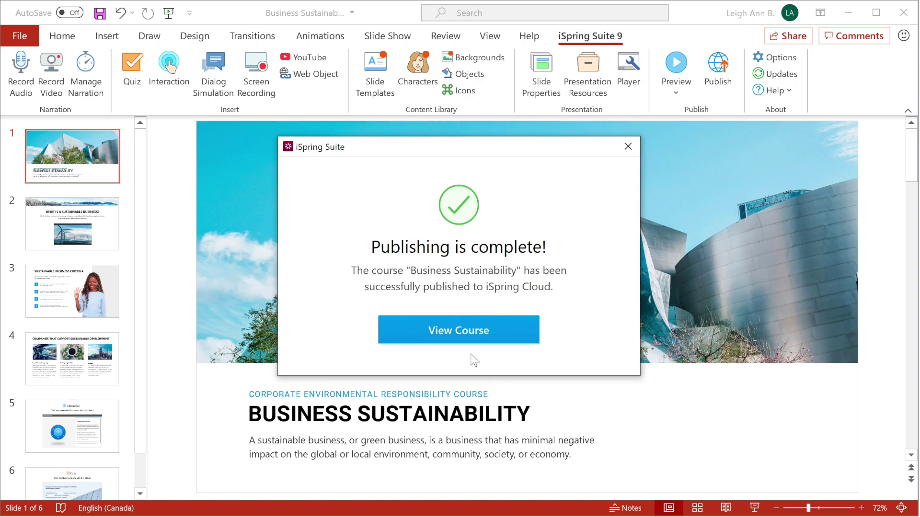
click(461, 330)
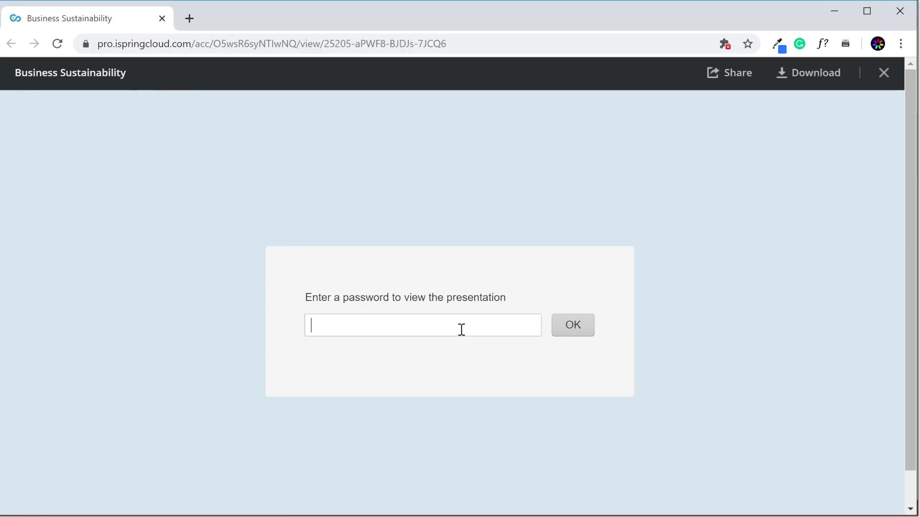
Unlock the course with the password and advance to slide 3, Sustainable Business Criteria
click(570, 331)
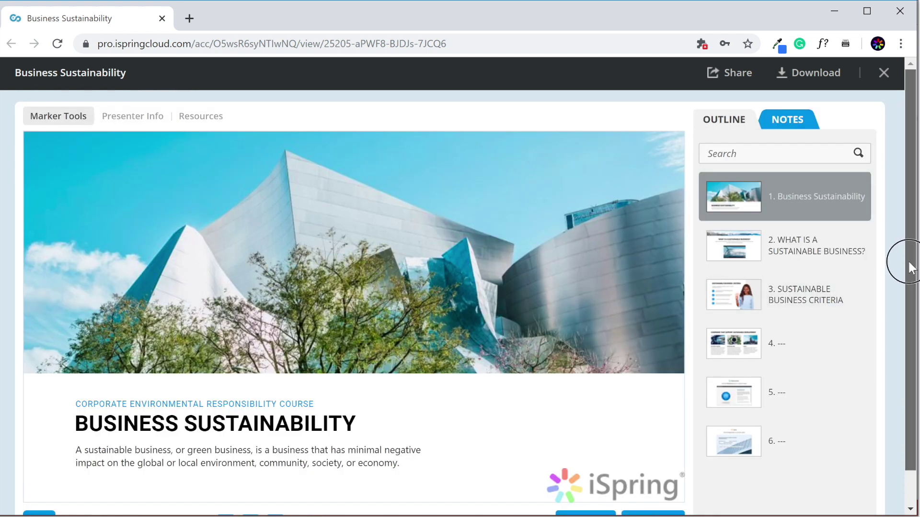
drag(910, 264, 911, 309)
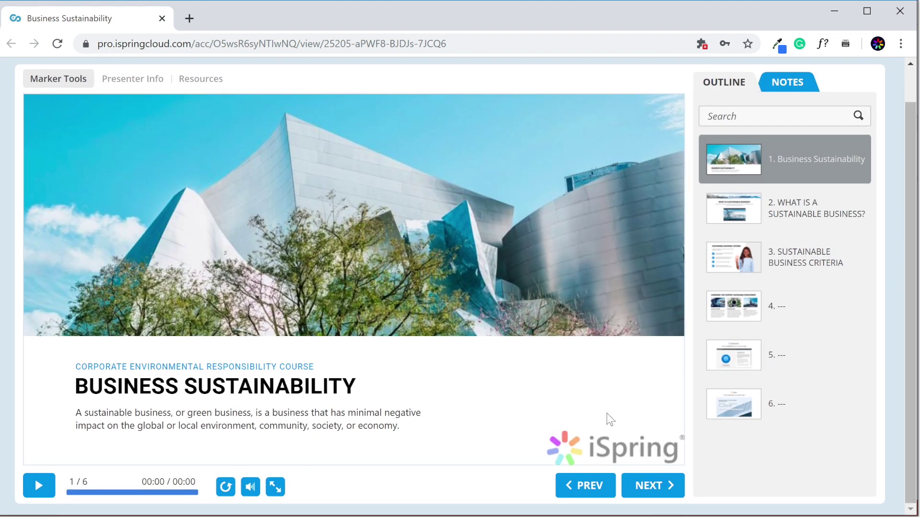
click(651, 487)
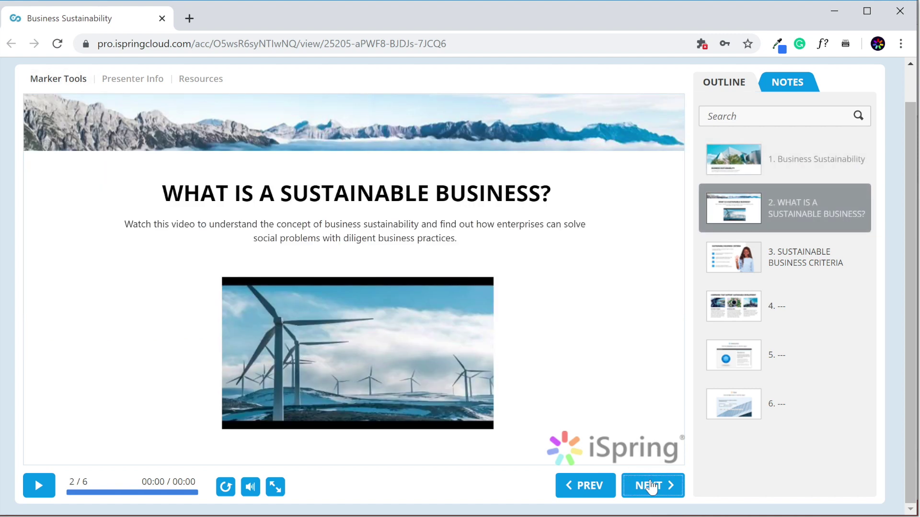
click(652, 487)
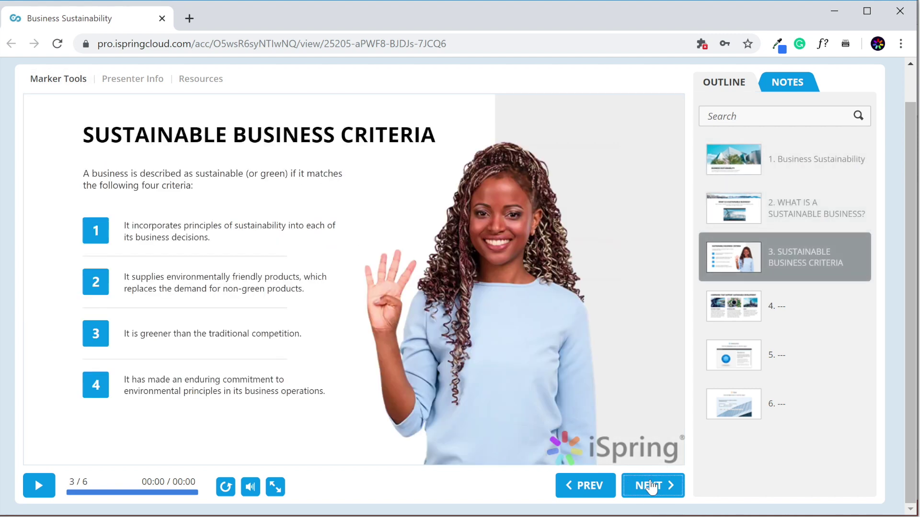